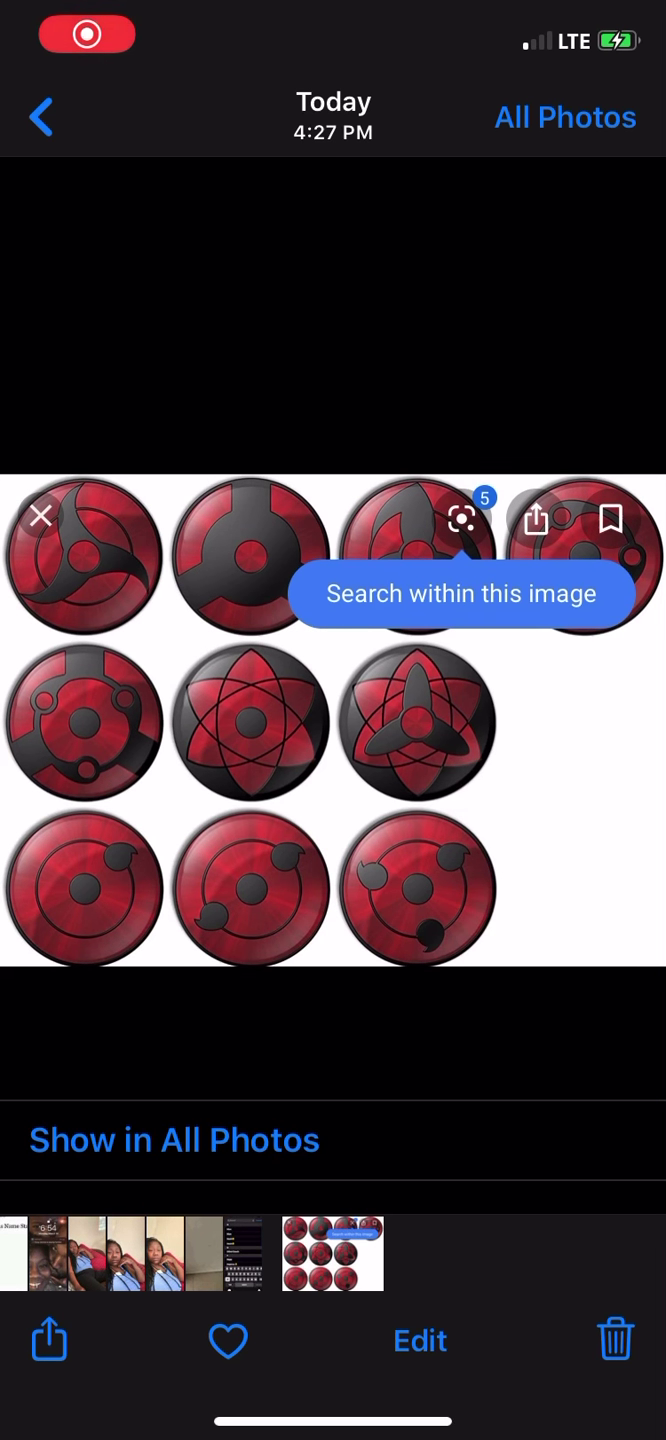
Pull down Control Center over the Sharingan eye grid photo
drag(586, 11, 585, 562)
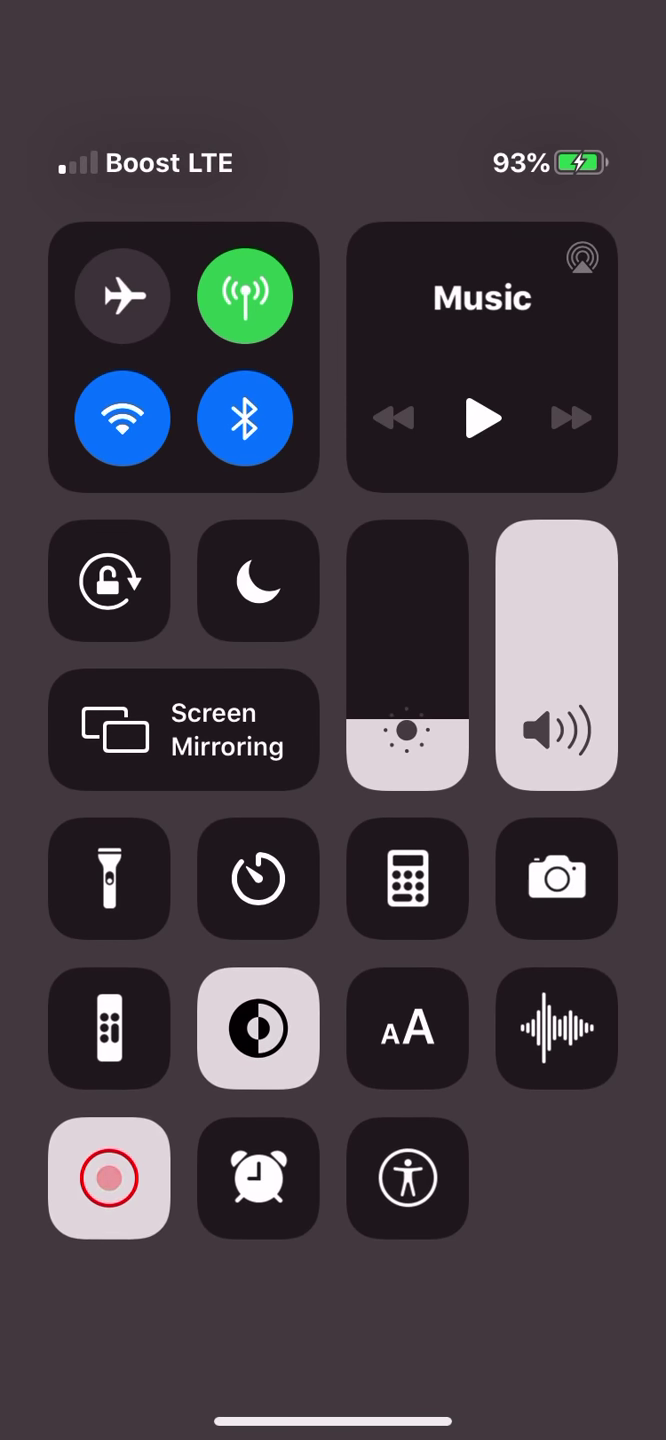